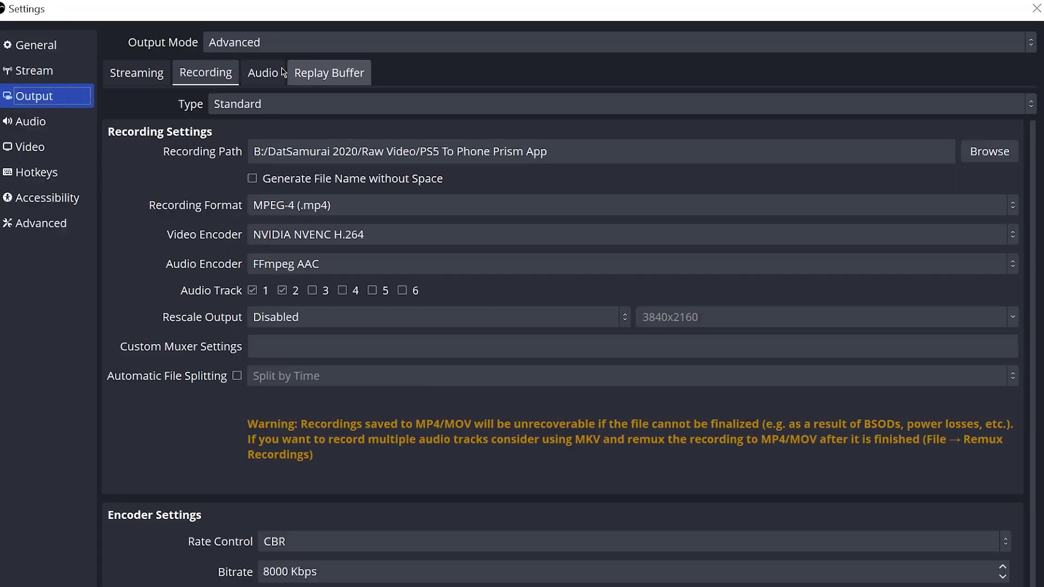
Keep Advanced output mode and set the recording format to Matroska Video (.mkv)
left_click(251, 44)
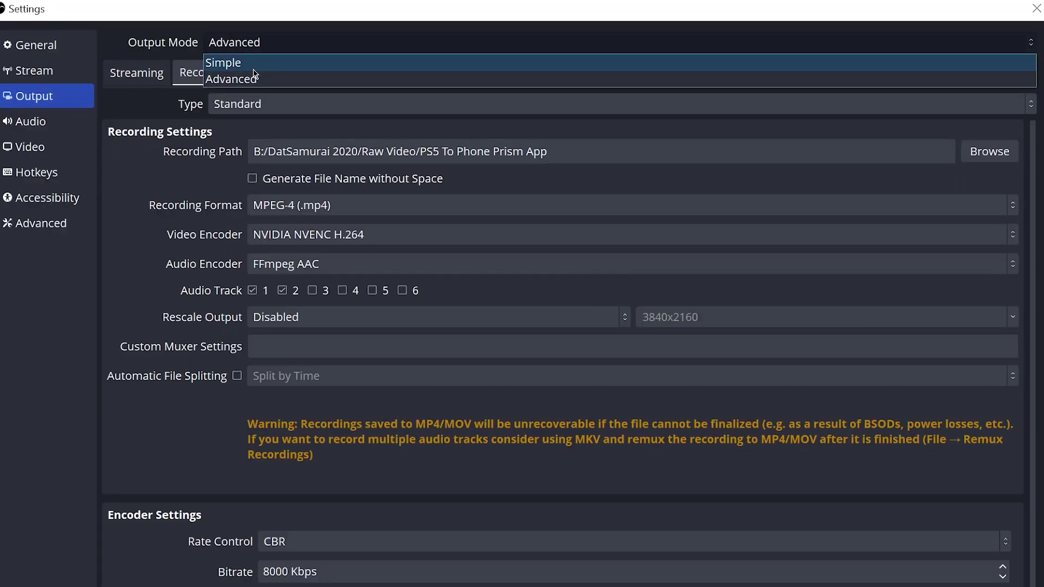
left_click(254, 80)
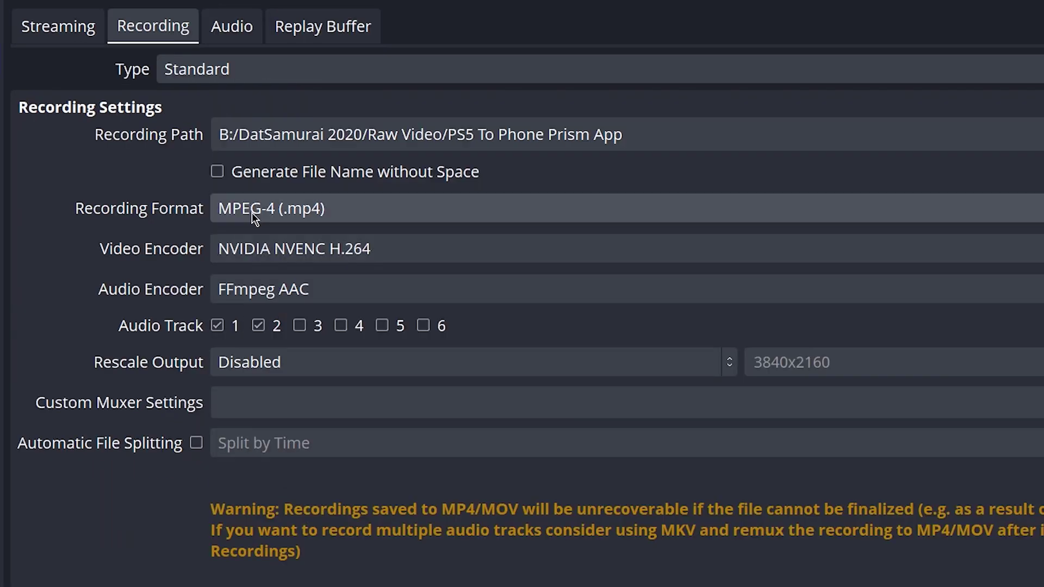
left_click(337, 237)
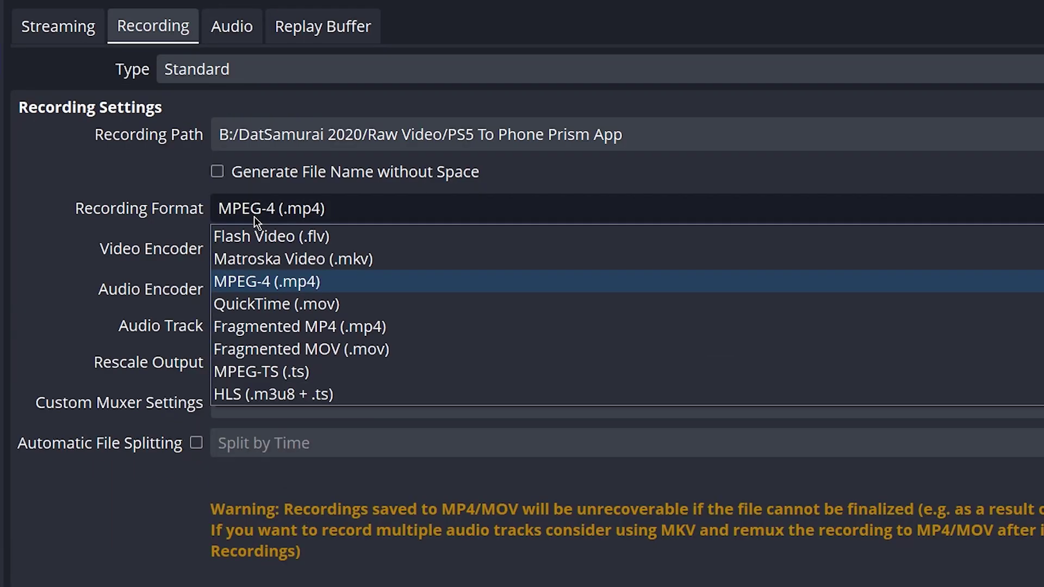
left_click(283, 259)
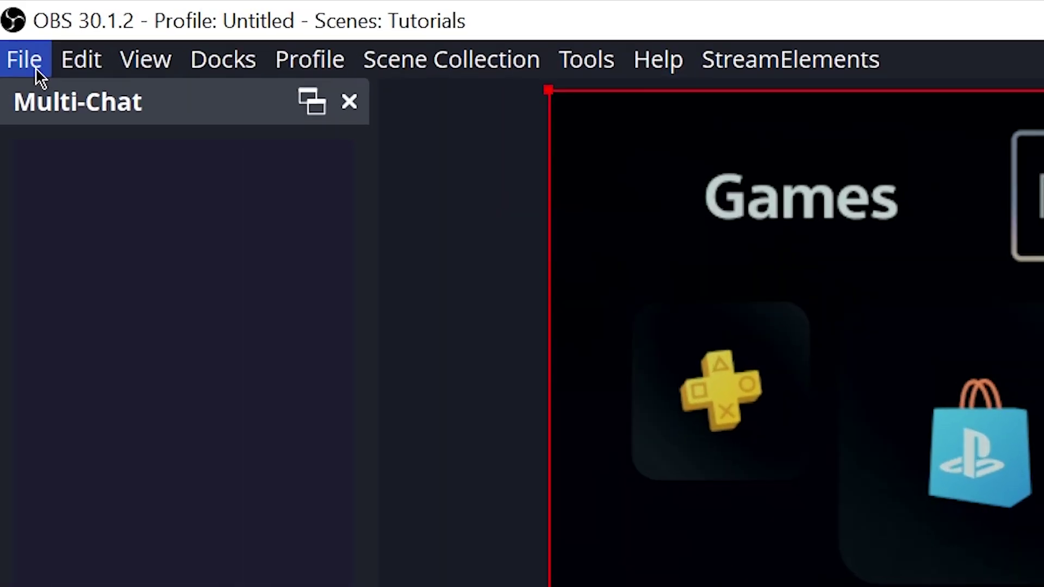
Open Remux Recordings from the File menu and load an earlier MP4 recording
left_click(35, 68)
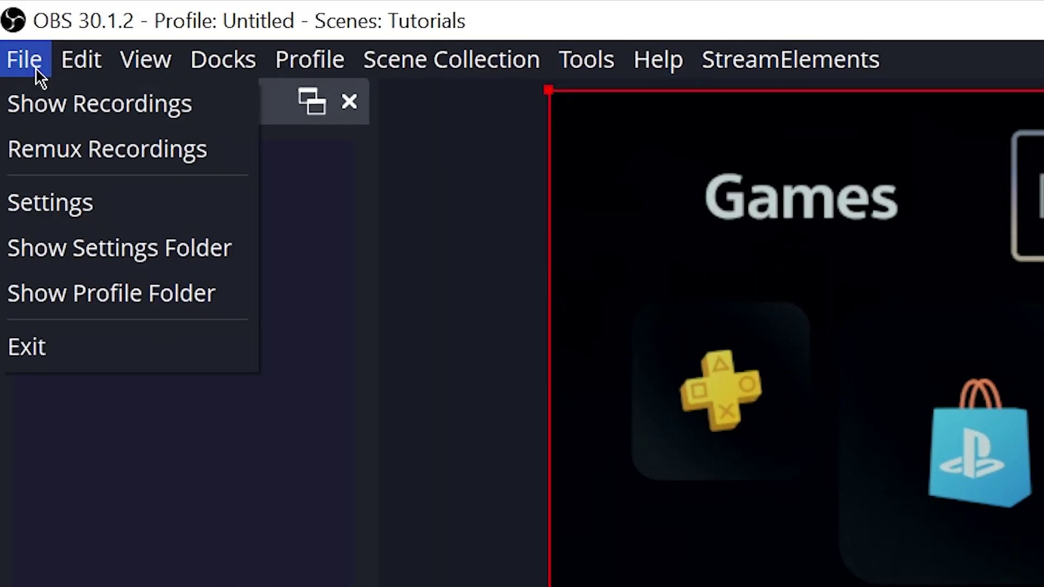
left_click(78, 161)
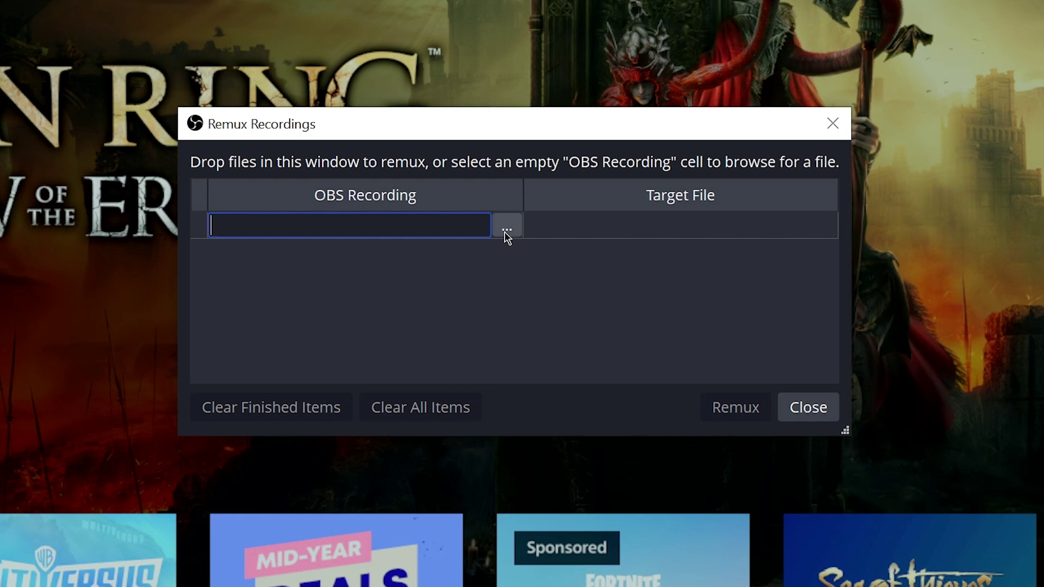
left_click(507, 231)
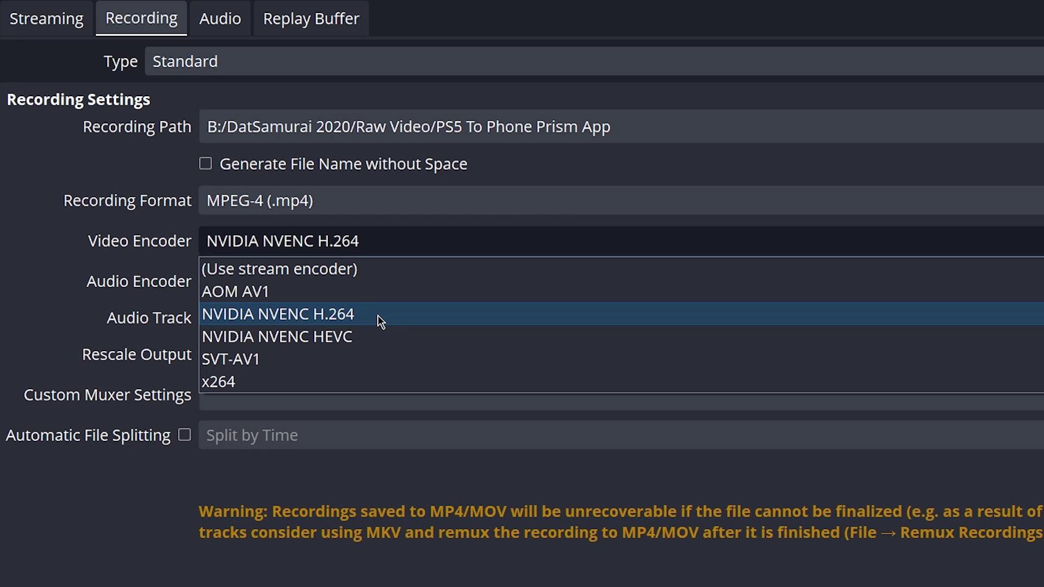
left_click(380, 321)
left_click(251, 281)
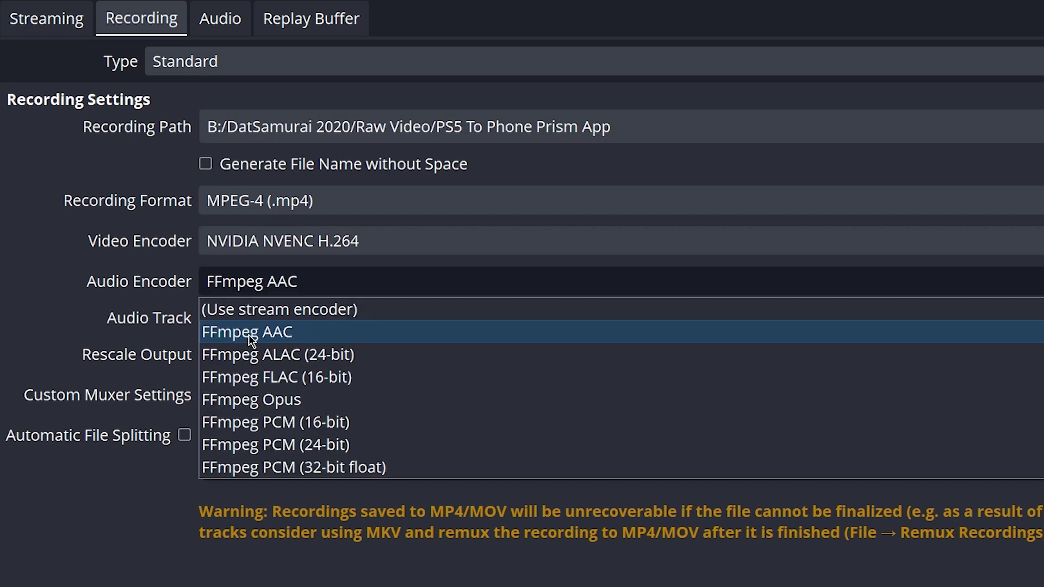
left_click(249, 335)
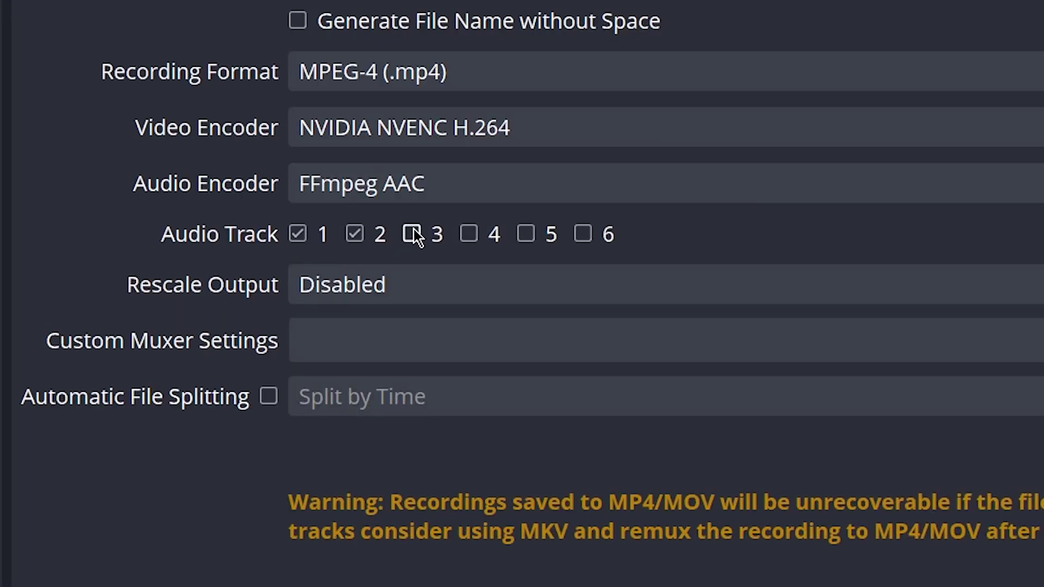
Show Advanced Audio Properties from the Elgato Wave Link source's options to view track assignments
left_click(469, 234)
left_click(525, 234)
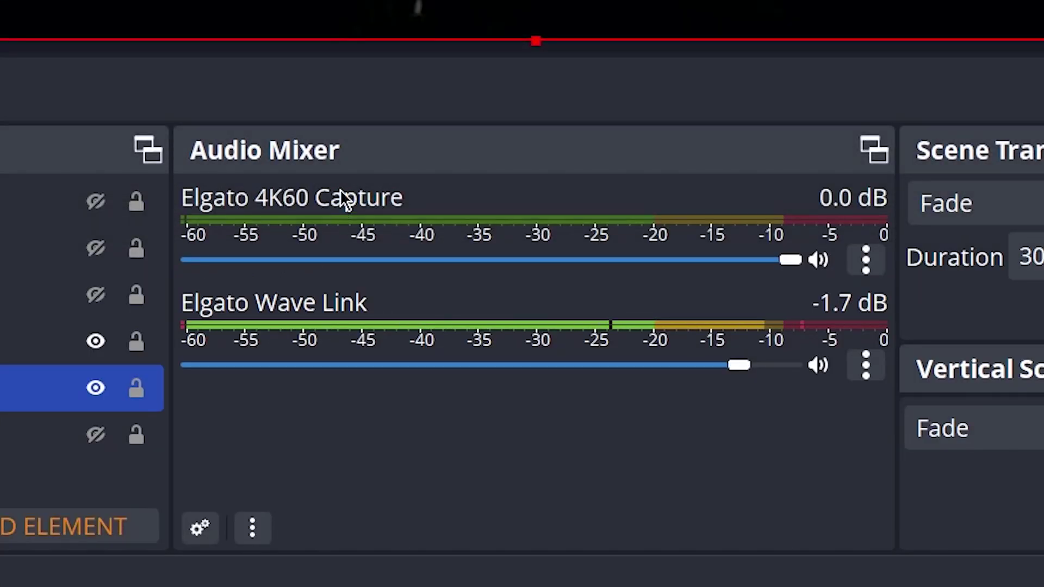
left_click(865, 370)
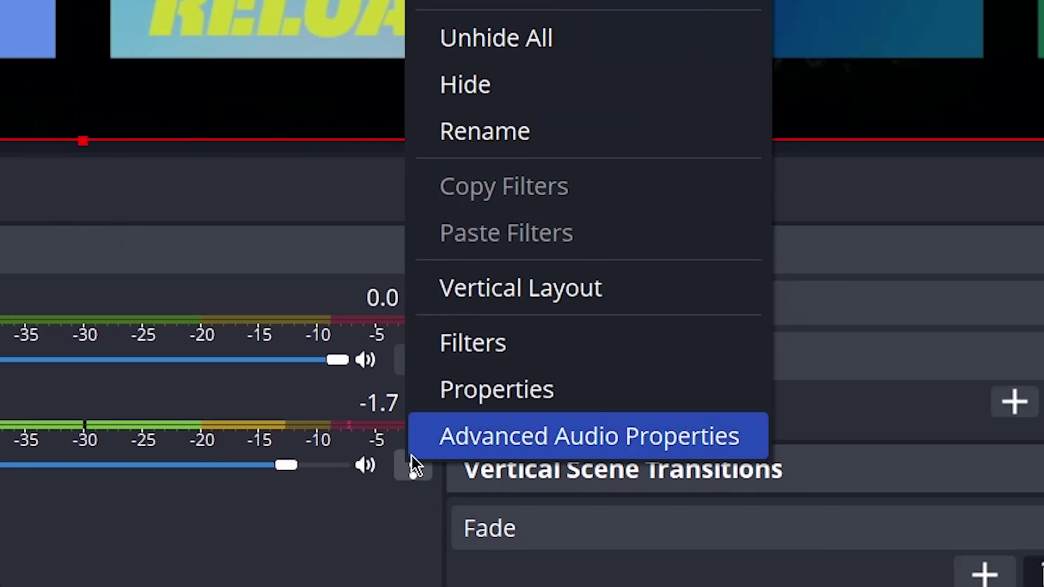
left_click(458, 435)
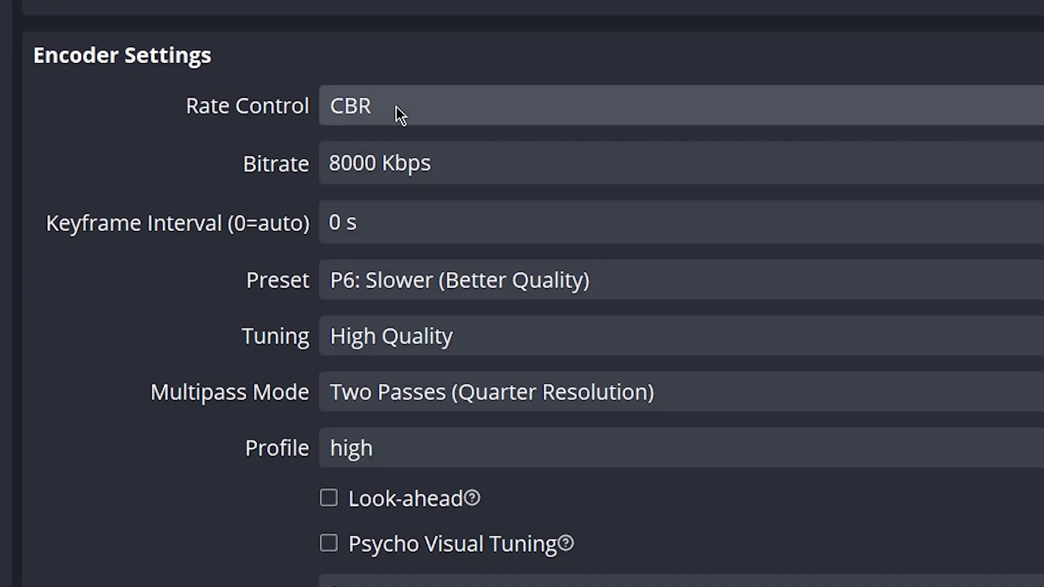
Change rate control from CBR to CQP, leaving the CQ level at 20
left_click(403, 114)
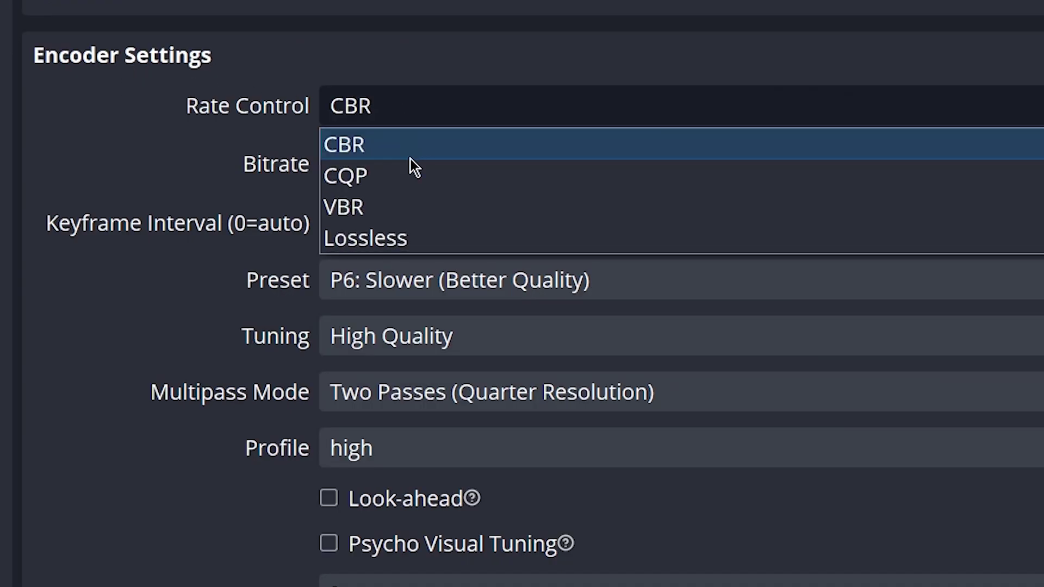
left_click(420, 173)
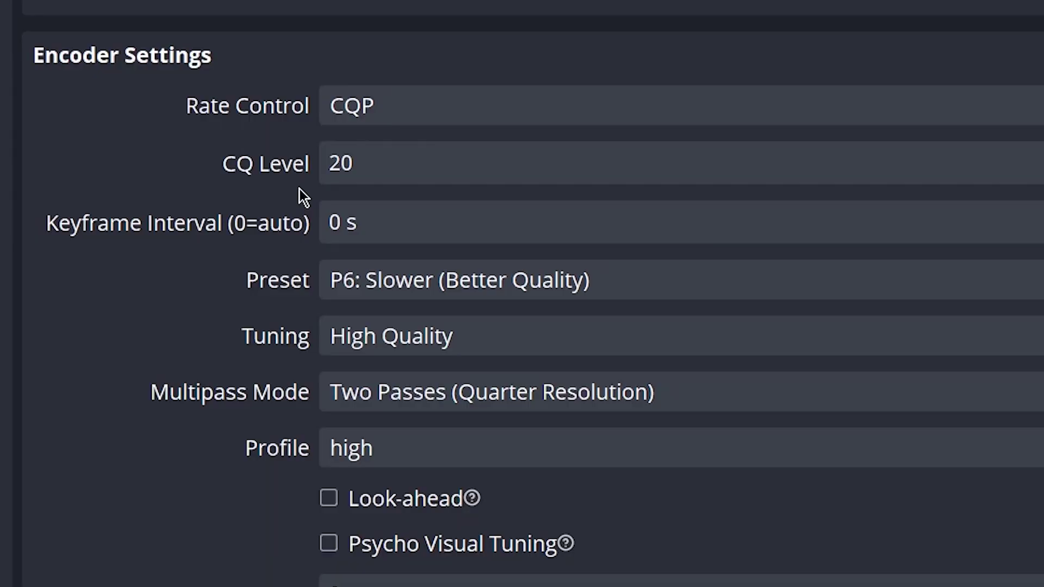
left_click(365, 164)
double_click(364, 167)
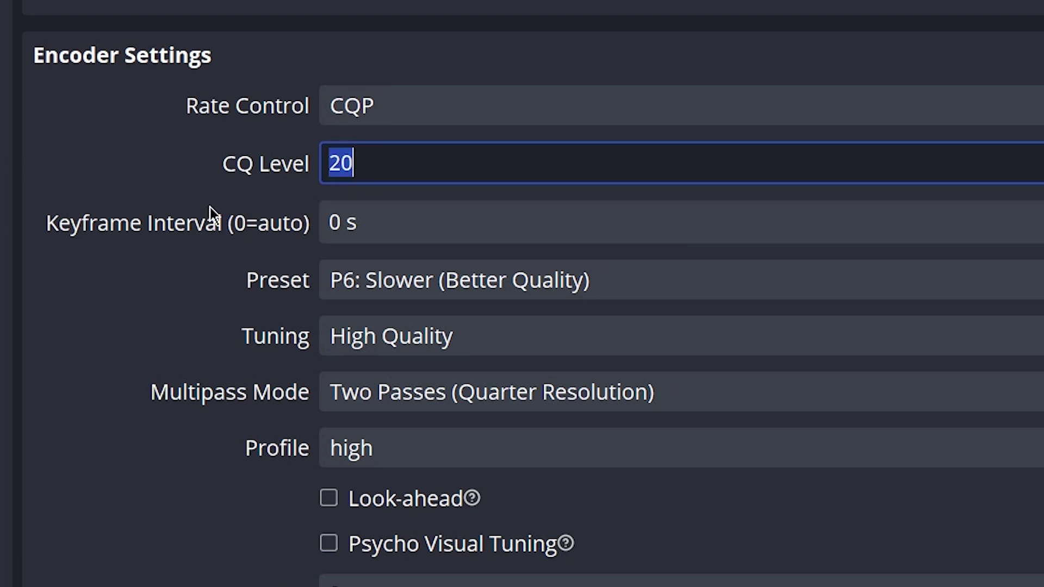
key("BackSpace")
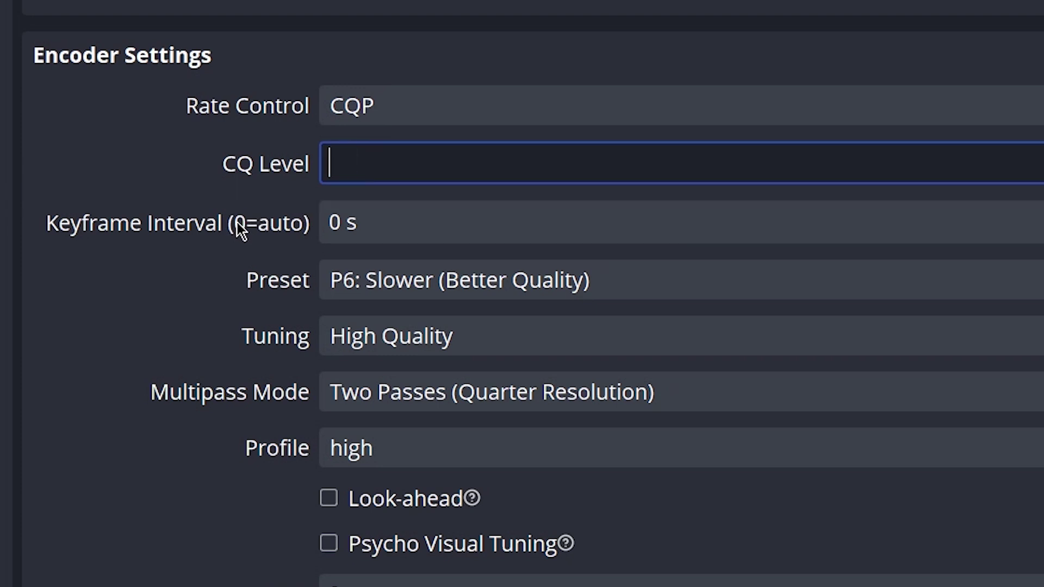
type("16")
left_click(228, 187)
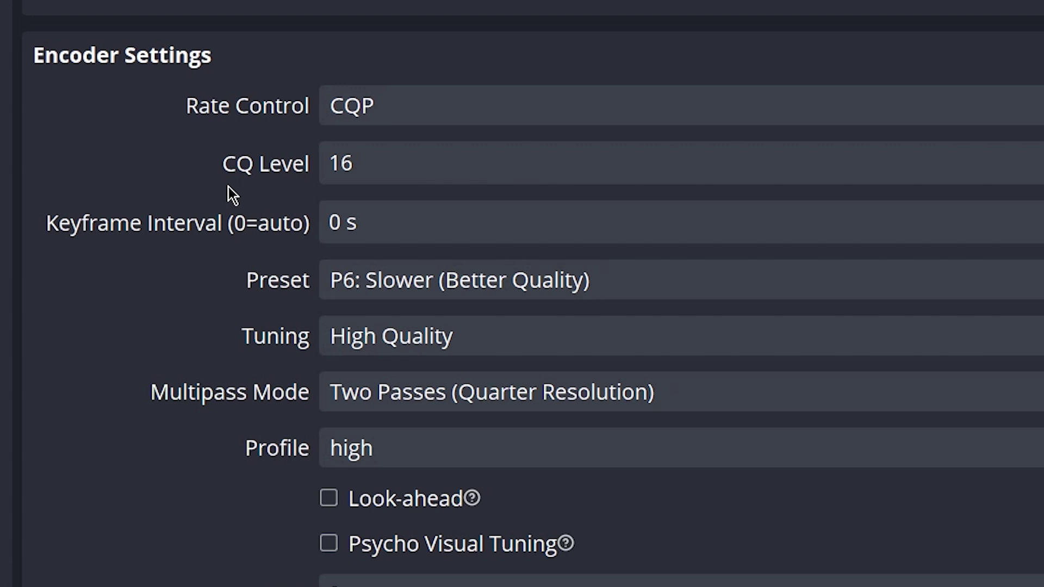
left_click(372, 177)
key("BackSpace")
key("BackSpace")
type("20")
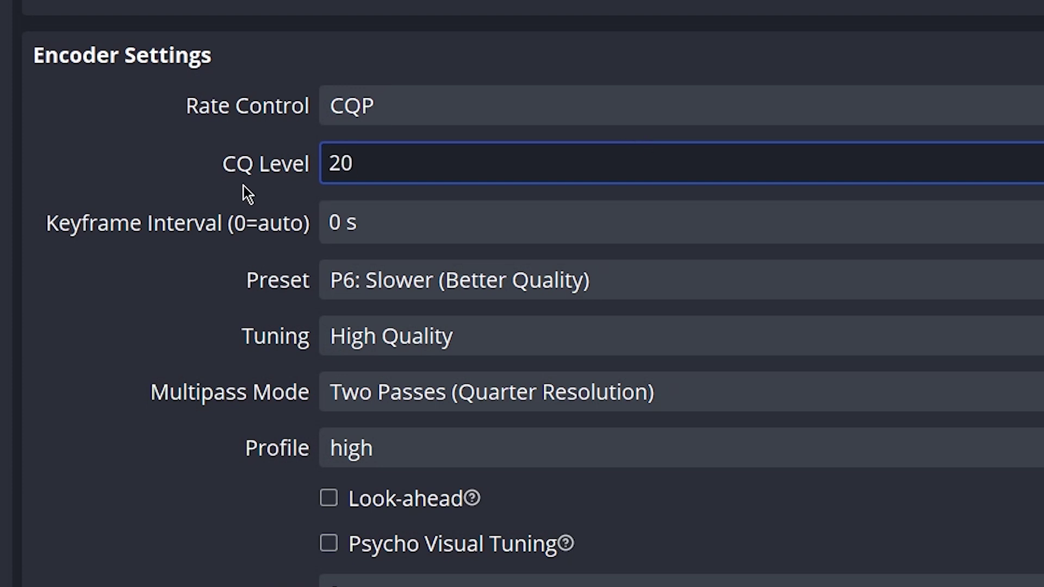
Change the keyframe interval from 0 to 2 s and review the P6 encoder preset
key("Tab")
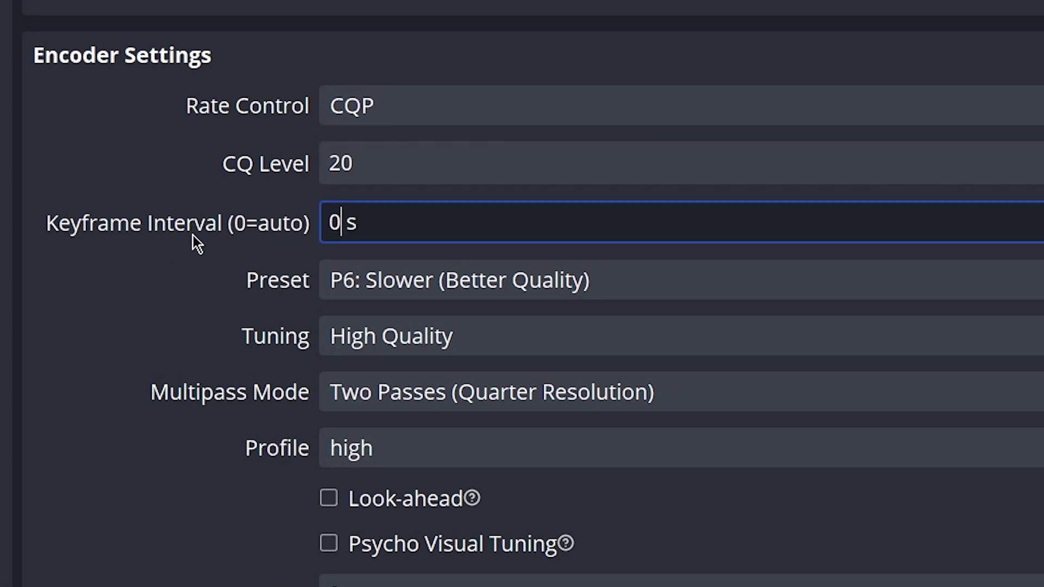
key("BackSpace")
type("2")
left_click(201, 259)
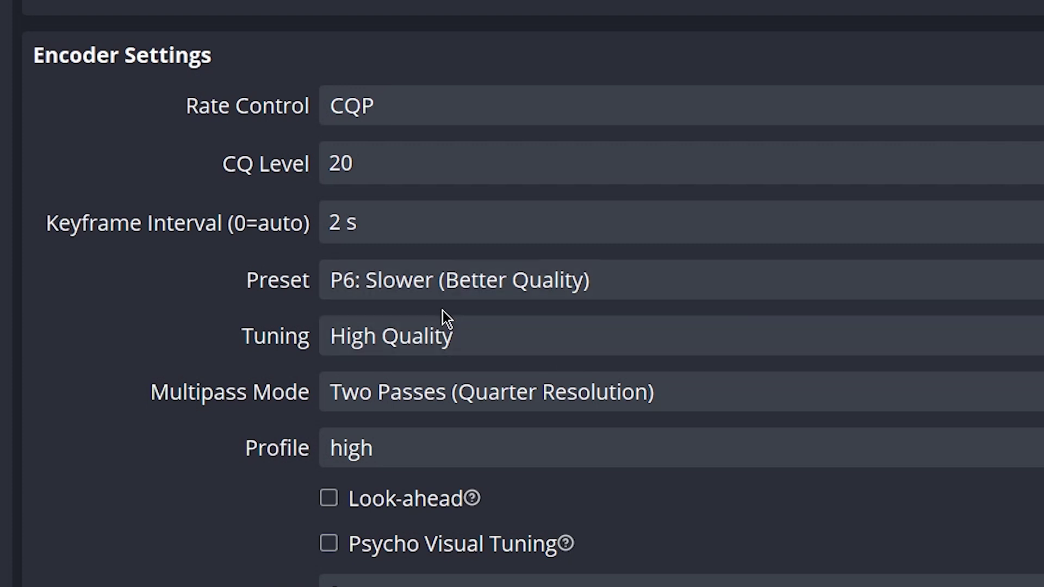
left_click(442, 300)
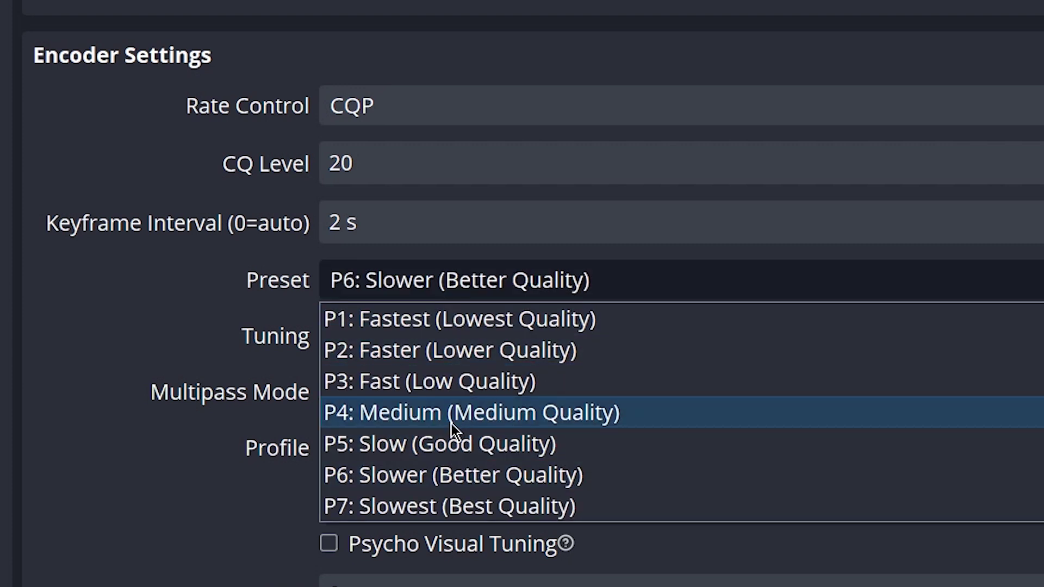
left_click(509, 505)
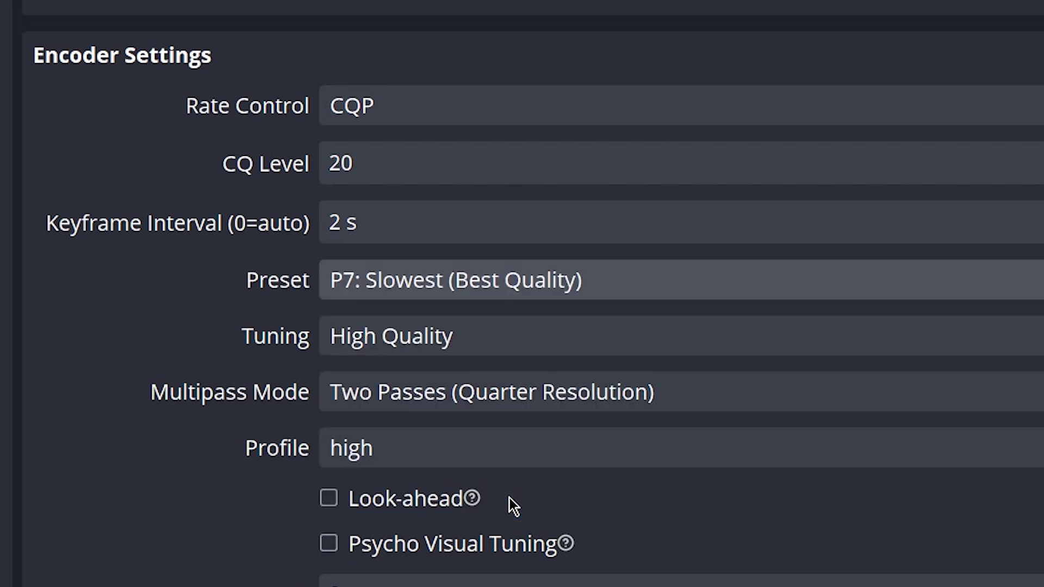
left_click(410, 277)
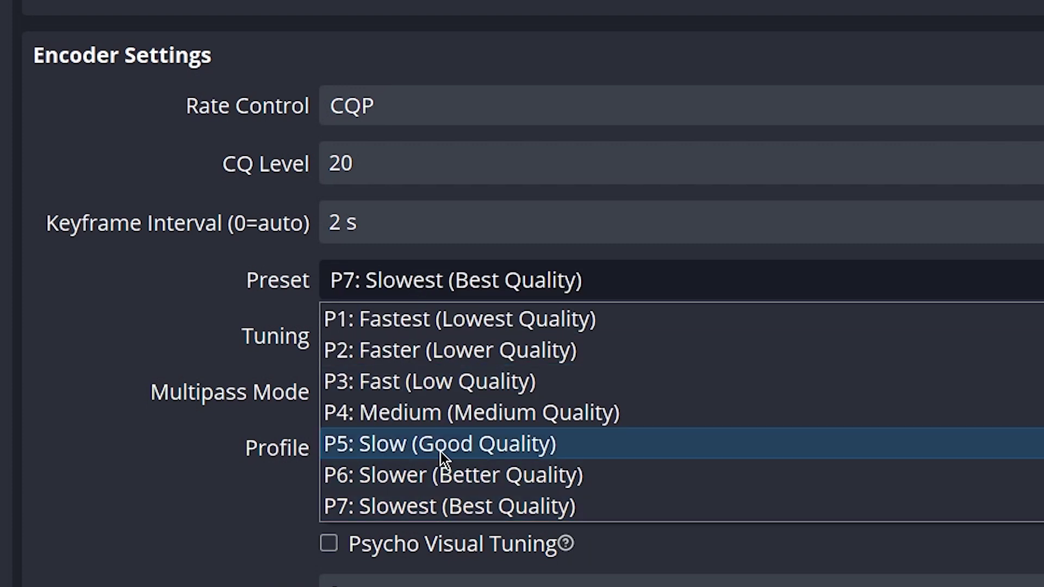
left_click(371, 472)
Keep High Quality tuning, choose Two Passes (Full Resolution), and enable Psycho Visual Tuning
left_click(368, 341)
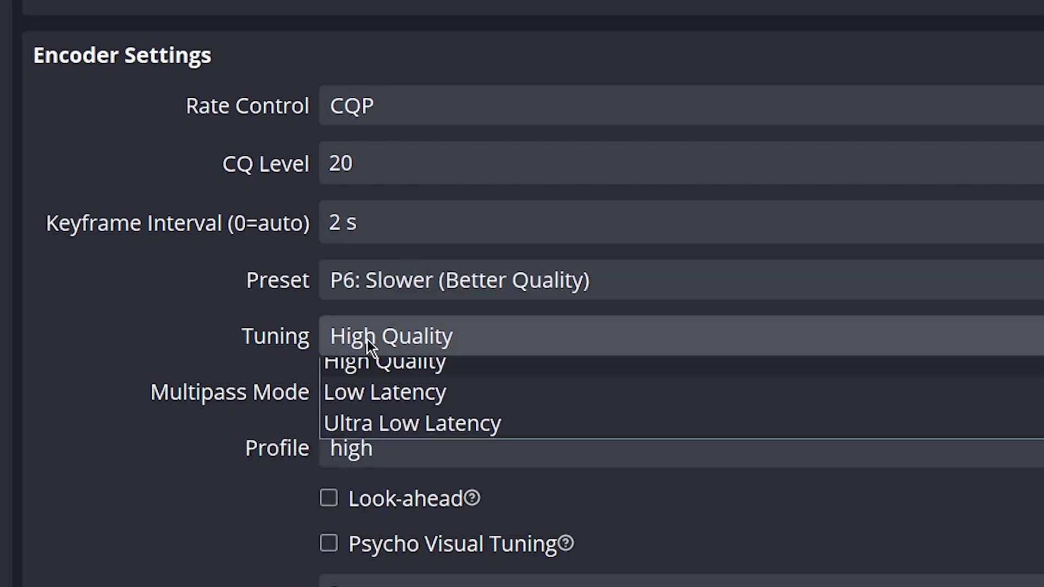
left_click(366, 385)
left_click(384, 406)
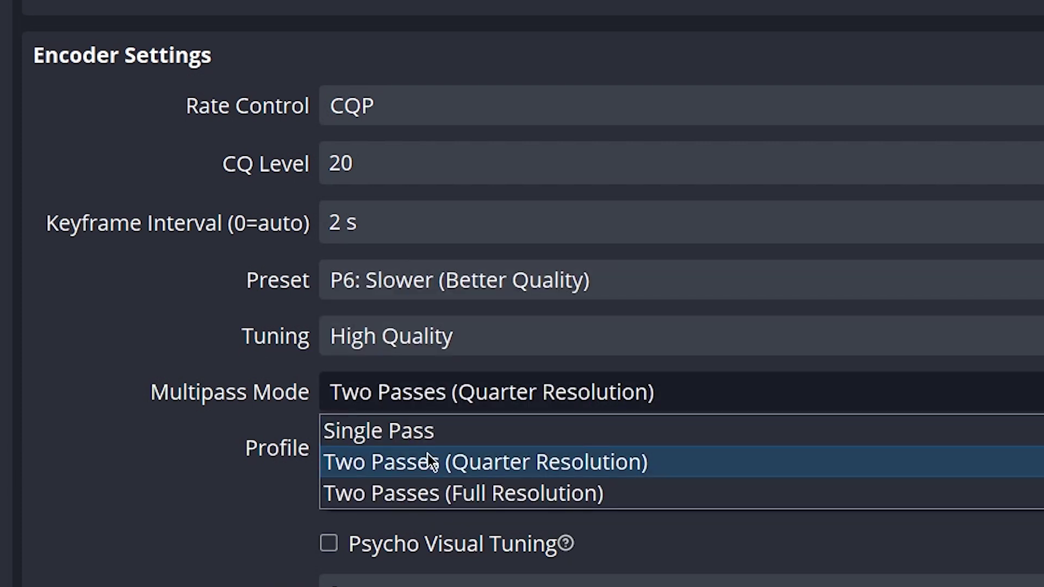
left_click(425, 496)
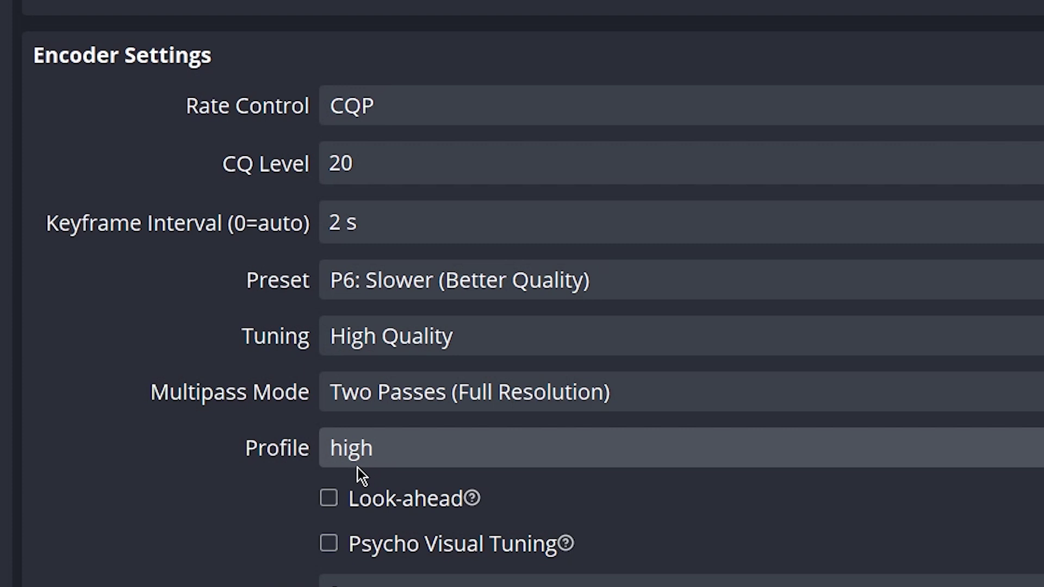
left_click(339, 551)
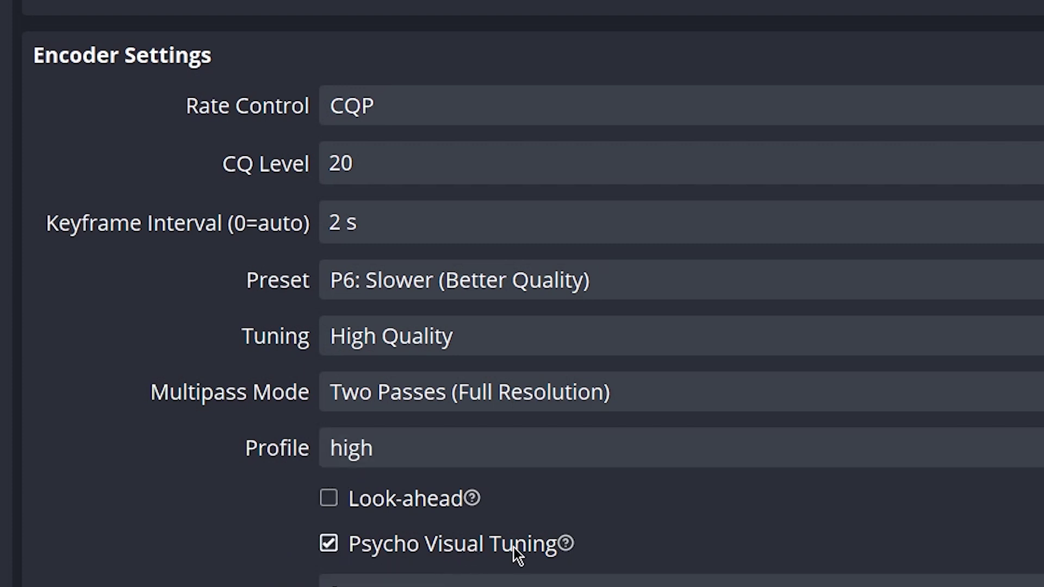
mouse_move(517, 554)
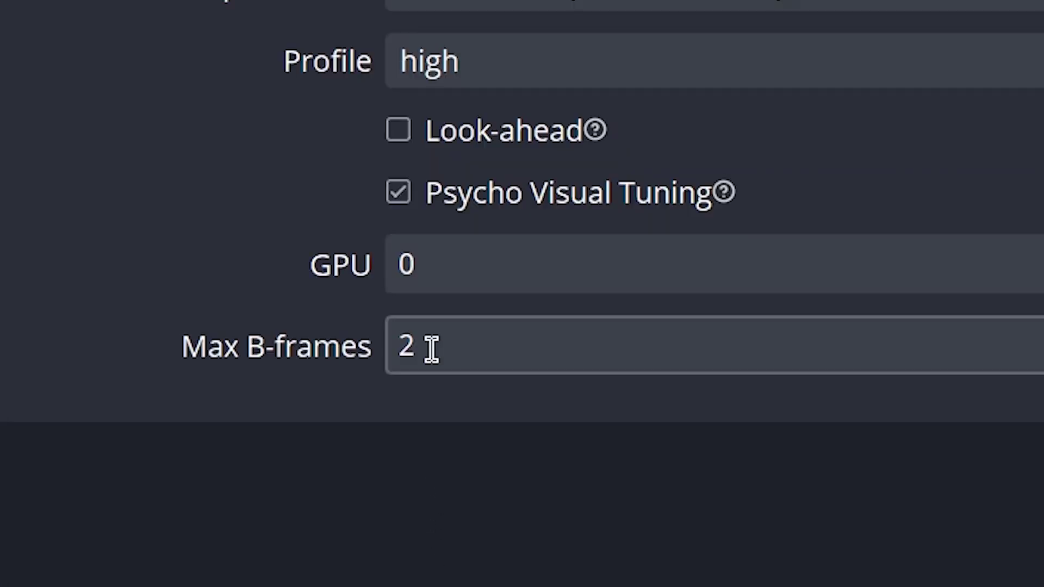
left_click(431, 346)
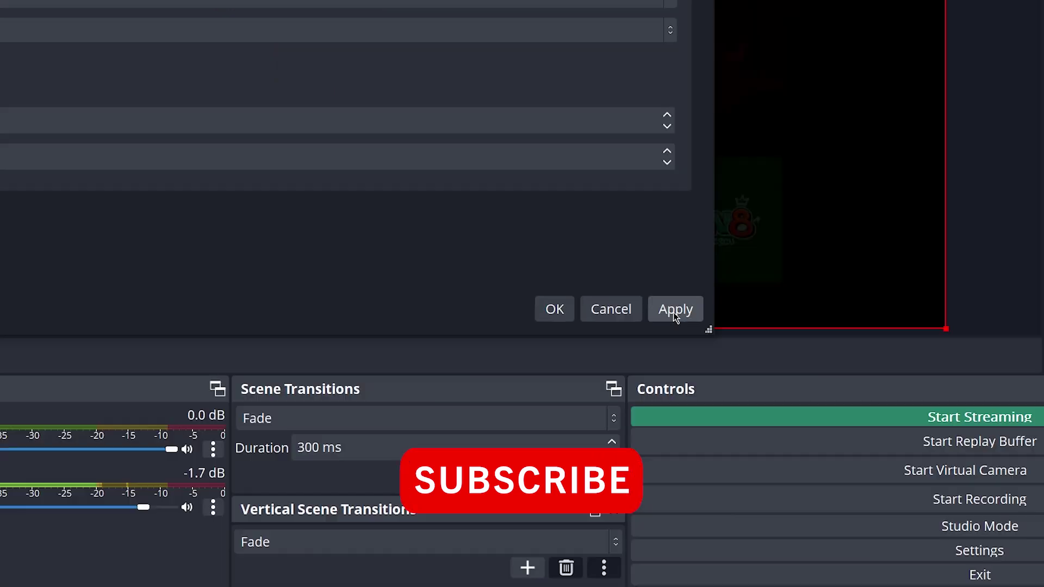
Apply the CQP level 20, full-resolution two-pass recording encoder settings
left_click(676, 308)
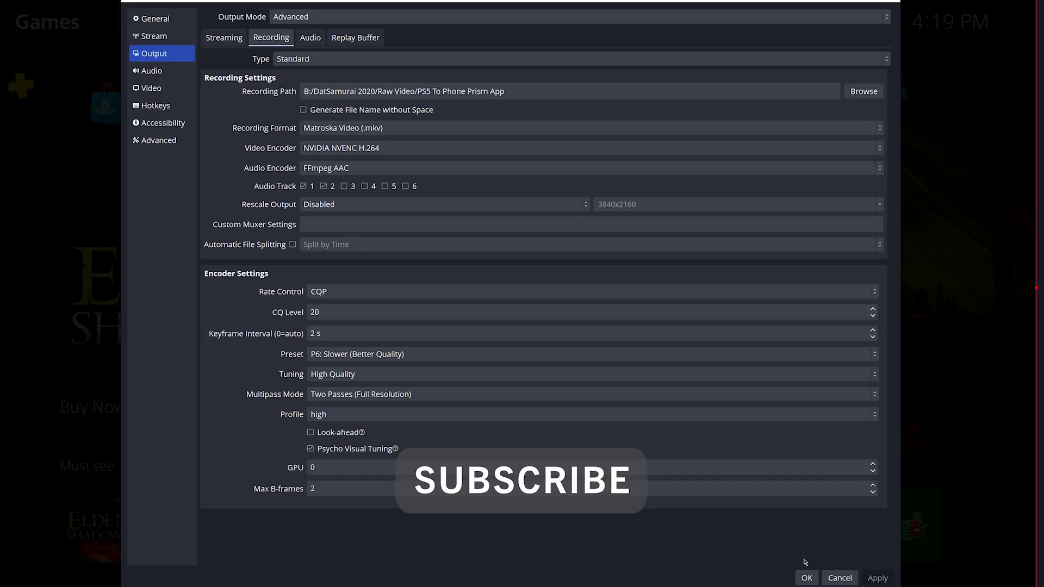